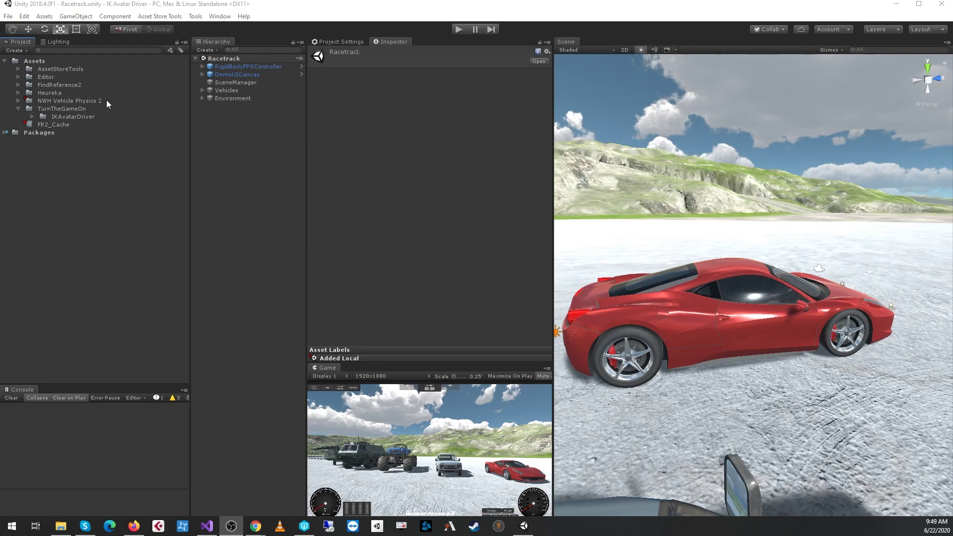
Browse the NWH Vehicle Physics 2 folder and select its demo Racetrack scene.
{"action": "left_click", "coordinate": [69, 101]}
{"action": "left_click", "coordinate": [90, 117]}
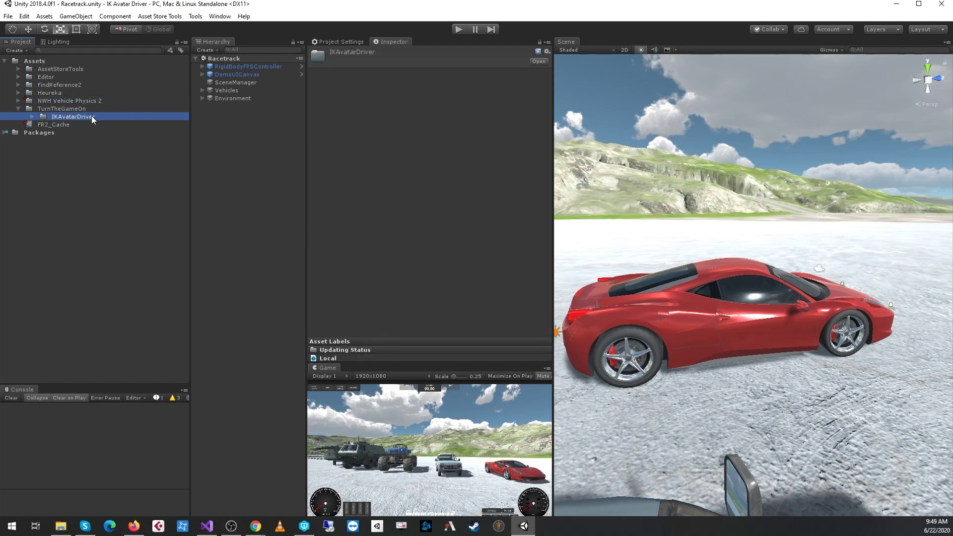
{"action": "left_click", "coordinate": [18, 102]}
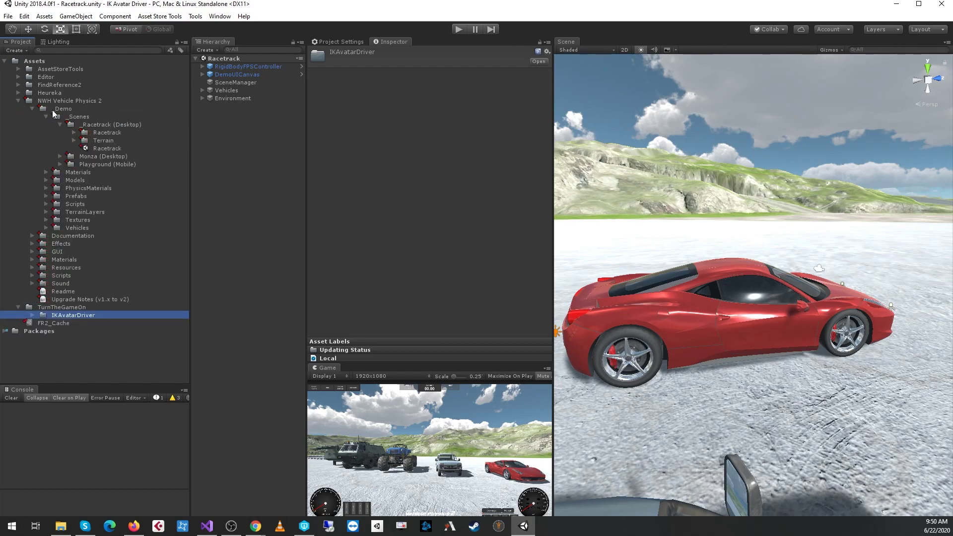
{"action": "left_click", "coordinate": [113, 149]}
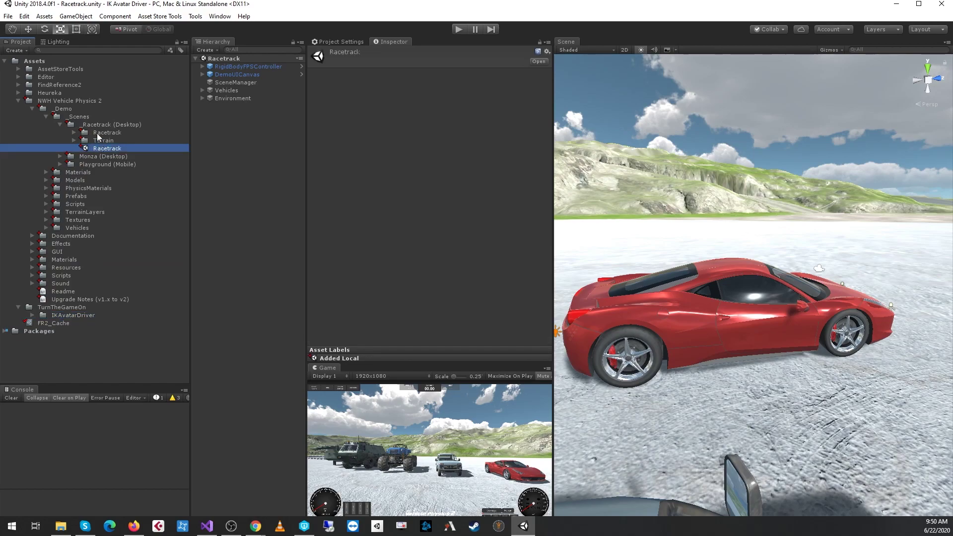
{"action": "left_click", "coordinate": [93, 101]}
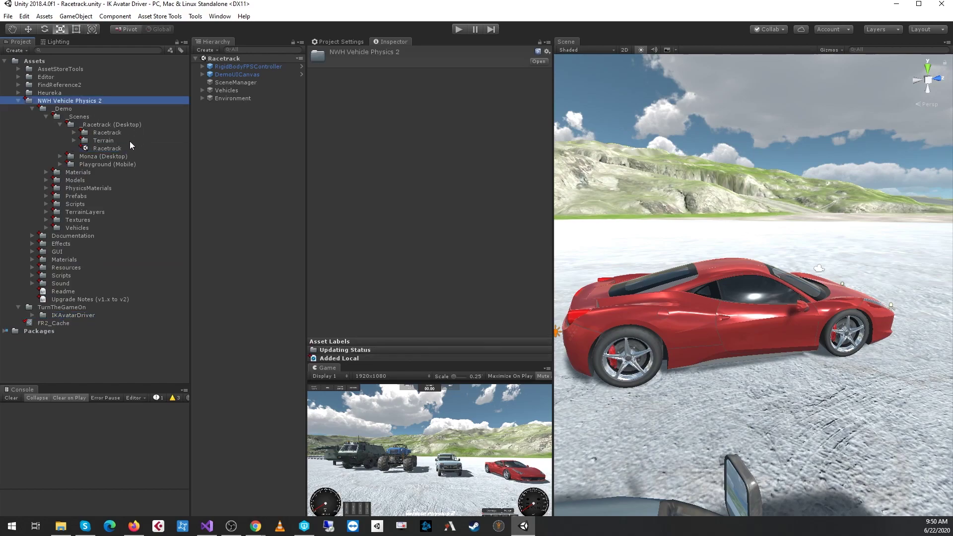
Collapse NWH Vehicle Physics 2 and expand IKAvatarDriver to list 3rdPartySupport and Prefabs.
{"action": "left_click", "coordinate": [19, 101]}
{"action": "left_click", "coordinate": [33, 117]}
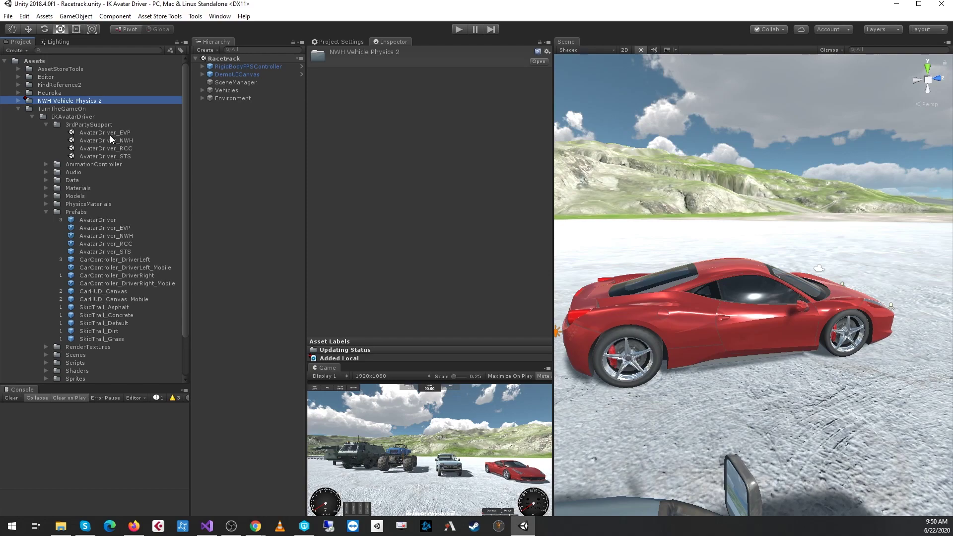
{"action": "left_click", "coordinate": [82, 119]}
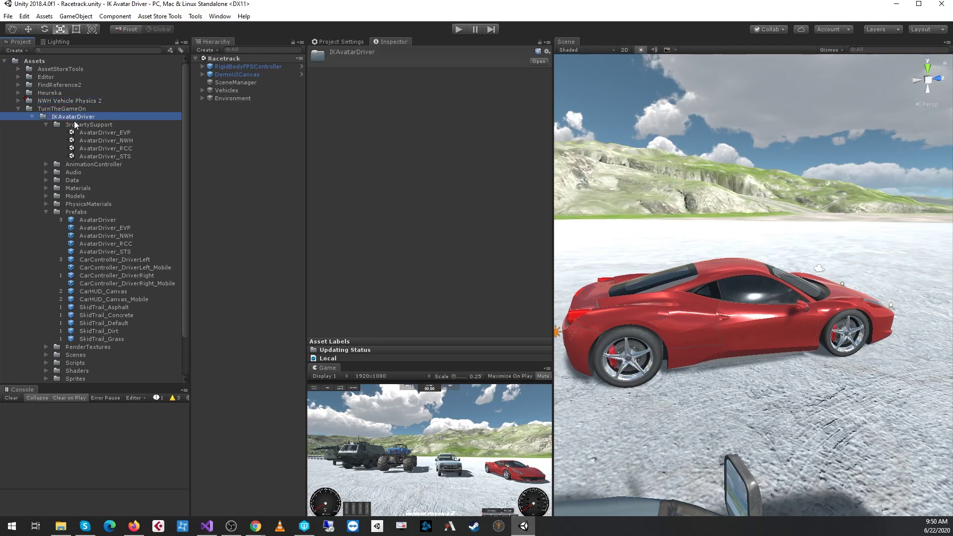
Import the AvatarDriver_NWH package with its AvatarDriver_NWHReference.cs script.
{"action": "left_click", "coordinate": [113, 141]}
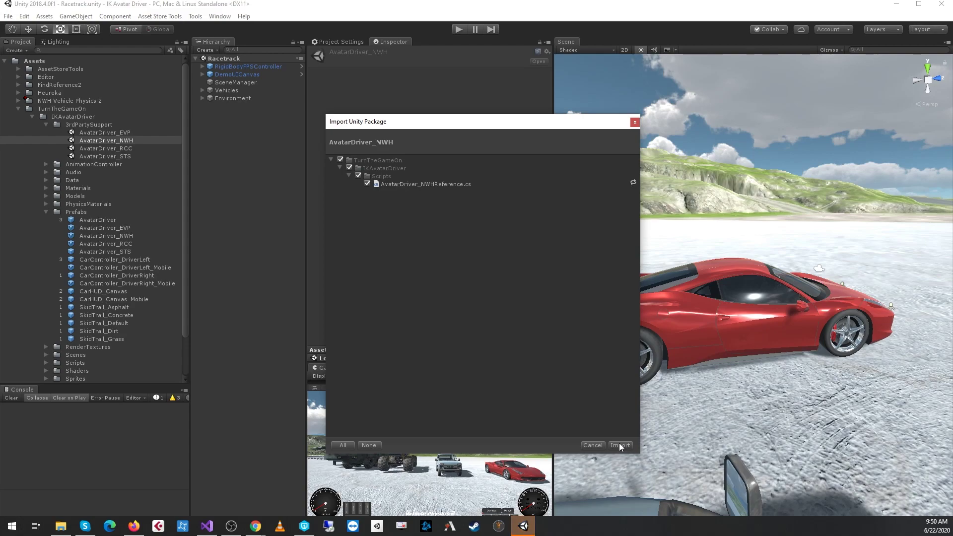
{"action": "left_click", "coordinate": [430, 185]}
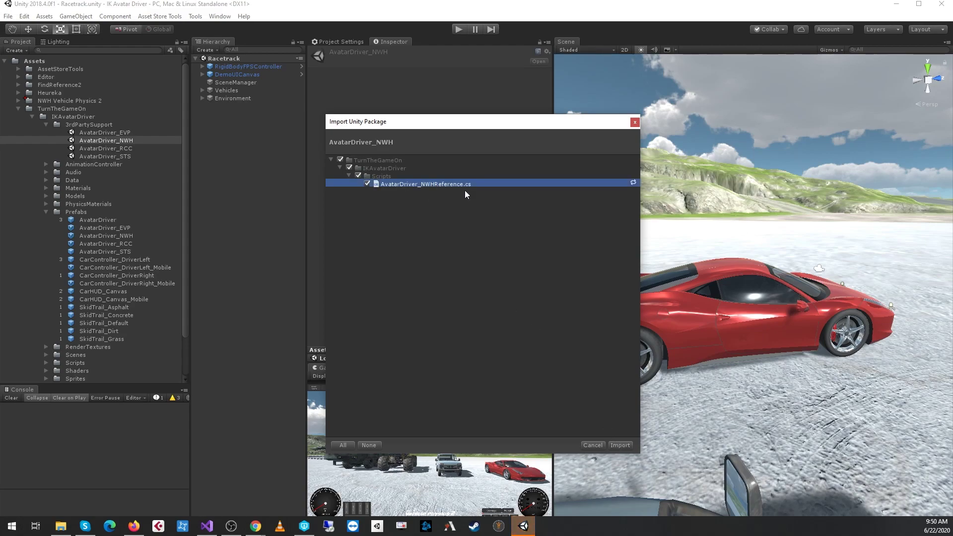
{"action": "left_click", "coordinate": [620, 445]}
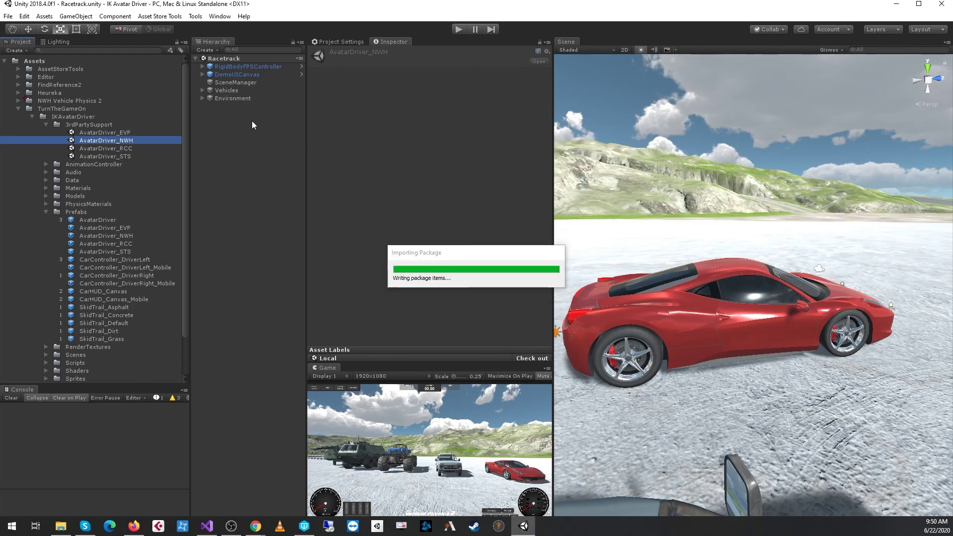
Expand Vehicles and drop the AvatarDriver_NWH prefab onto the Sports Car.
{"action": "left_click", "coordinate": [202, 90]}
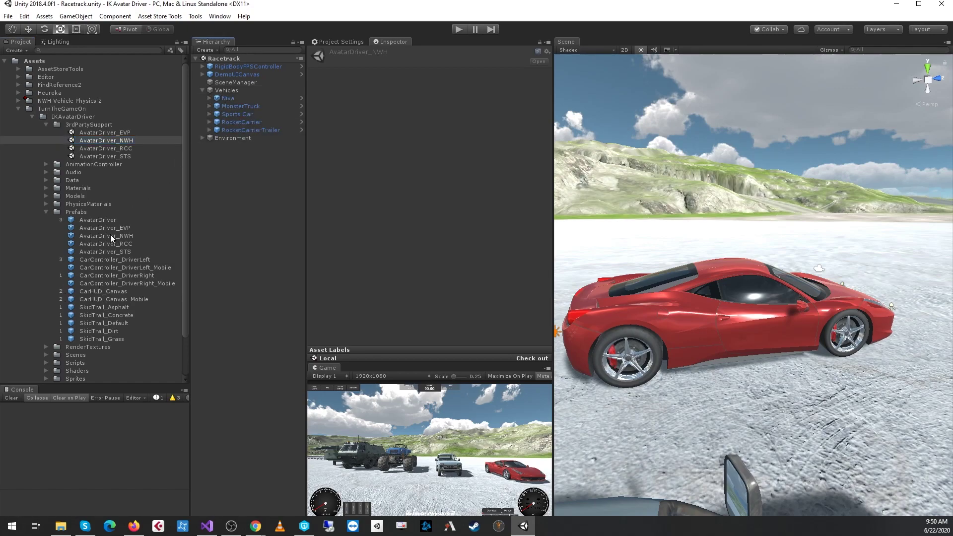
{"action": "left_click_drag", "start_coordinate": [110, 234], "coordinate": [250, 116]}
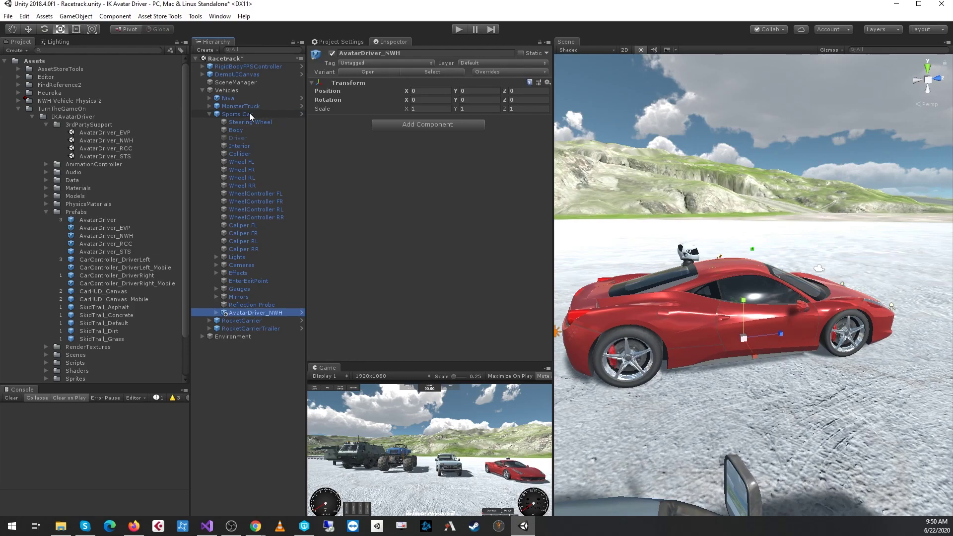
Paste position 0.034, -0.252, 0.611 onto AvatarDriver_NWH's Transform and frame the seated driver.
{"action": "left_click", "coordinate": [548, 83]}
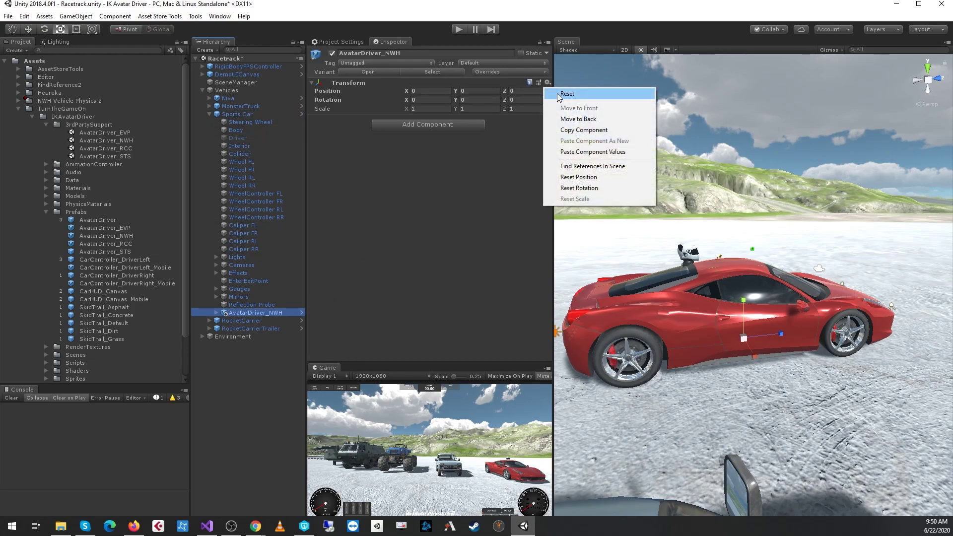
{"action": "left_click", "coordinate": [602, 152]}
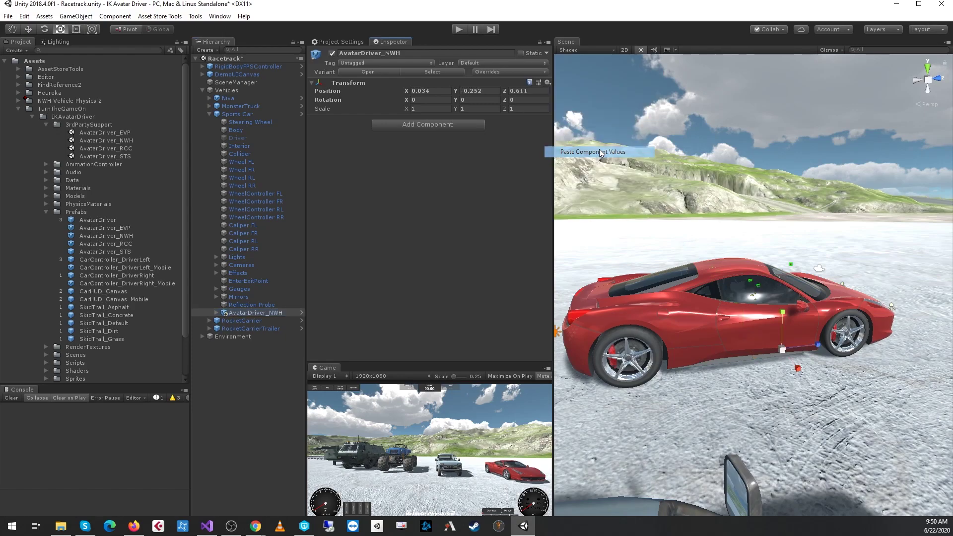
{"action": "key", "text": "f"}
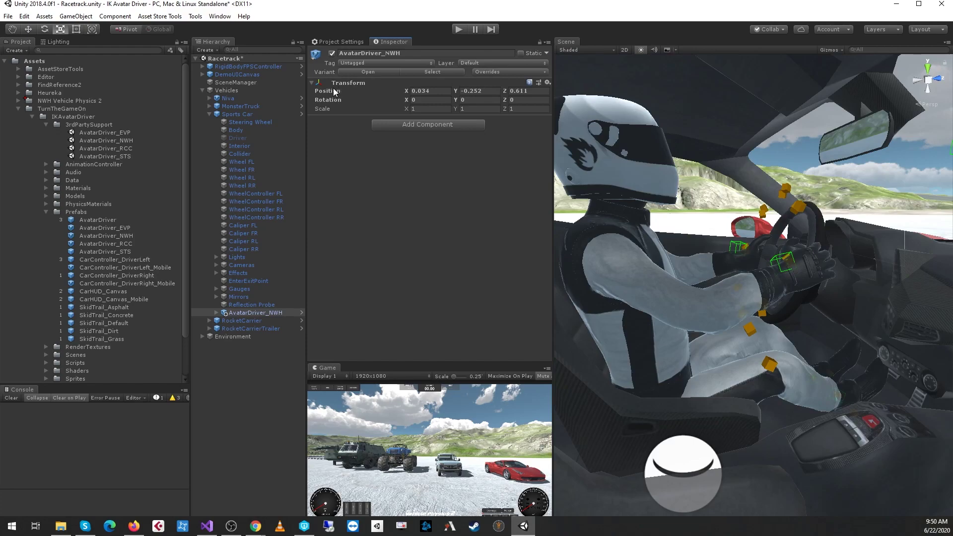
{"action": "left_click", "coordinate": [333, 91]}
Unpack AvatarDriver_NWH completely and select the Driver object under BodyJoint.
{"action": "right_click", "coordinate": [274, 311]}
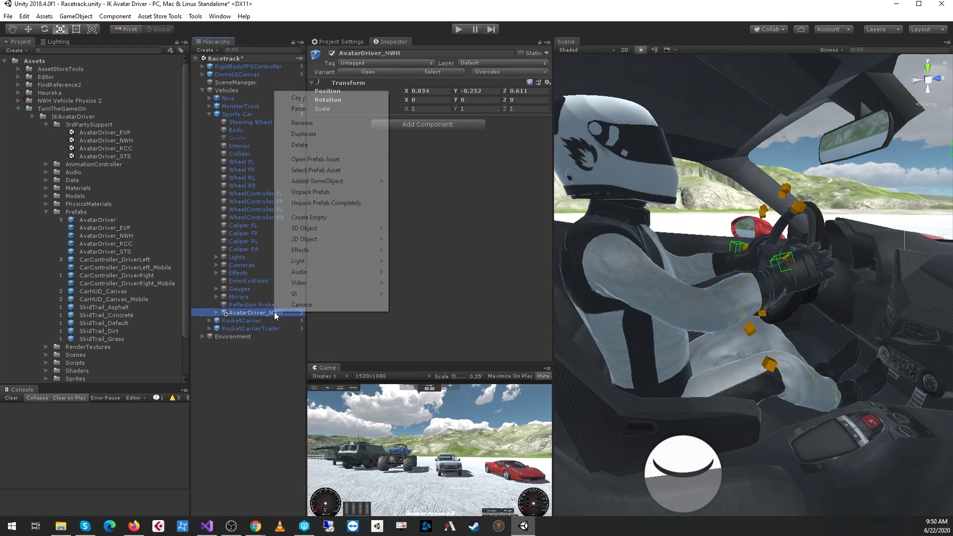
{"action": "left_click", "coordinate": [365, 205]}
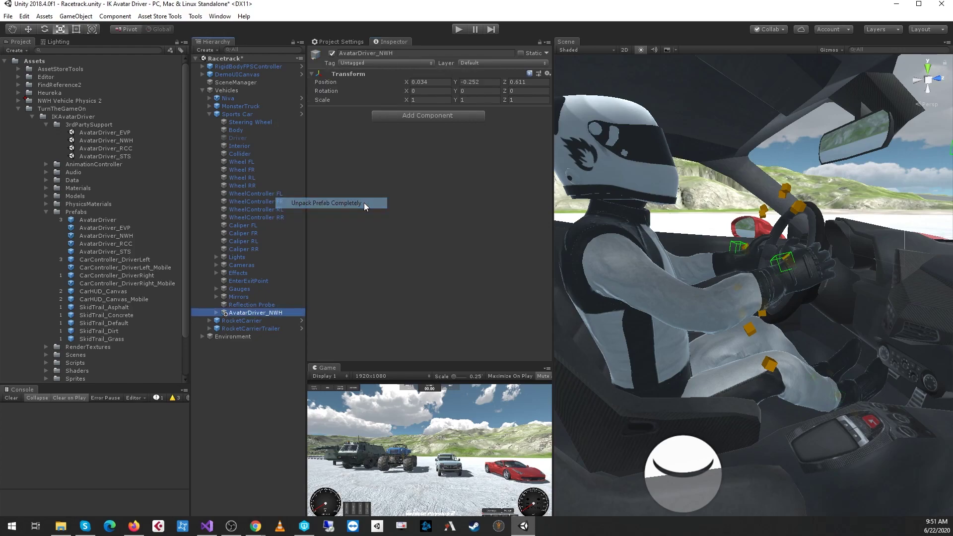
{"action": "left_click", "coordinate": [217, 314]}
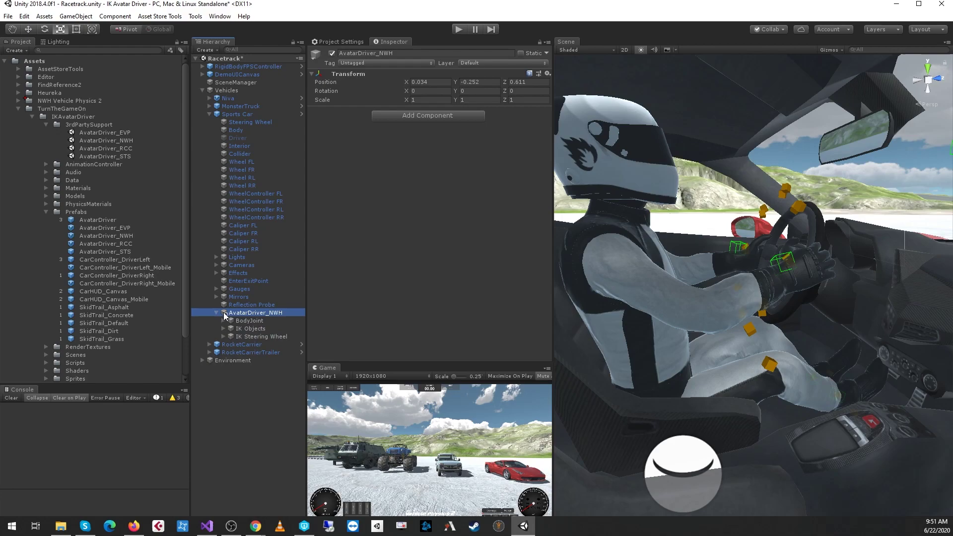
{"action": "left_click", "coordinate": [230, 321]}
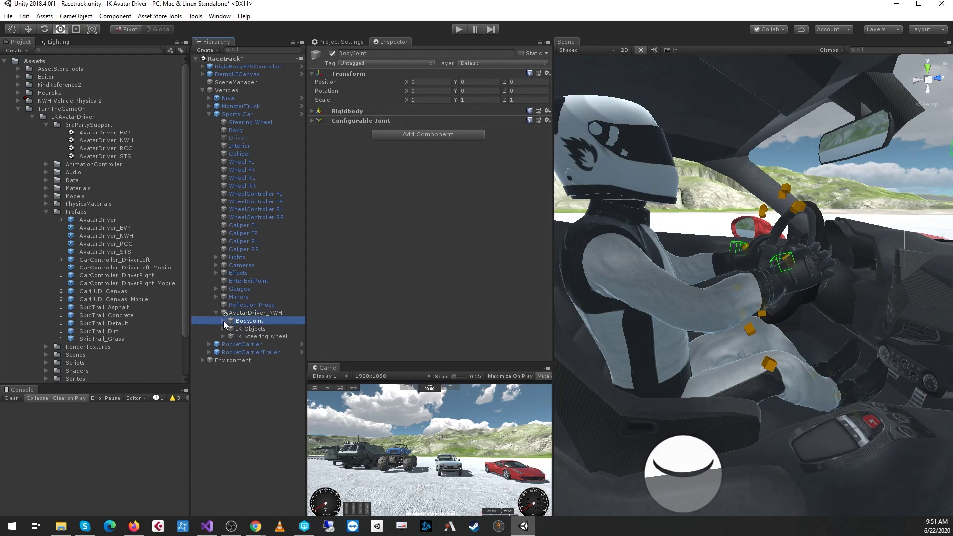
{"action": "left_click", "coordinate": [224, 322]}
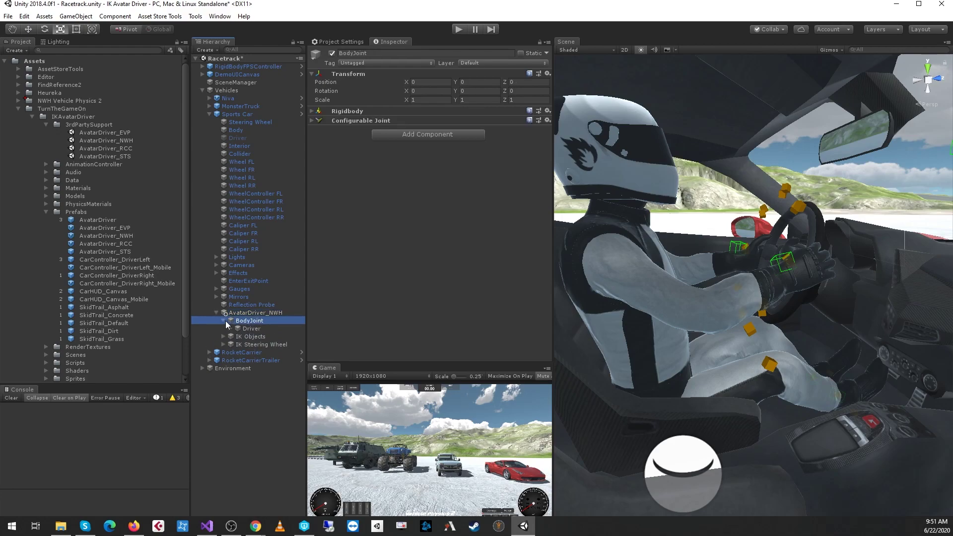
{"action": "left_click", "coordinate": [255, 330]}
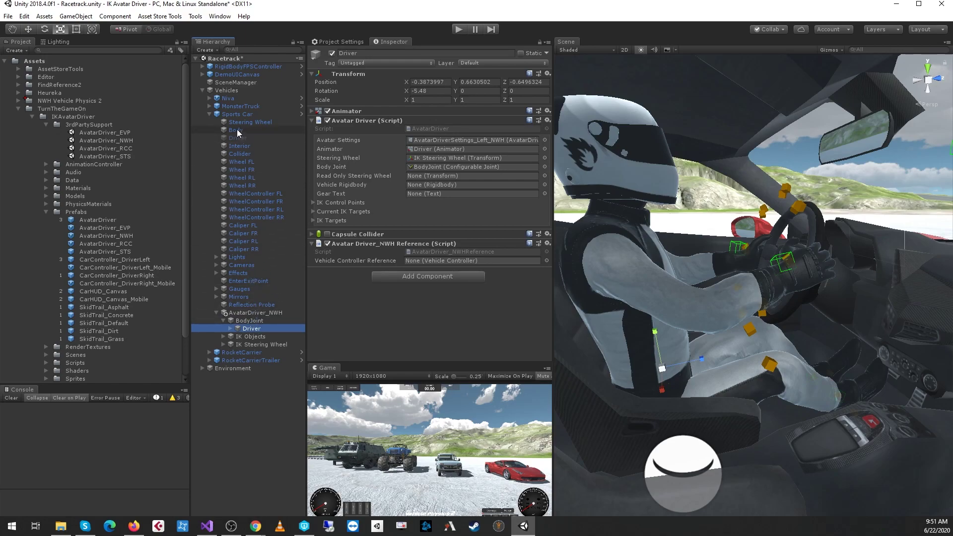
Assign Steering Wheel as Read Only Steering Wheel, Sports Car as Vehicle Rigidbody and Controller Reference.
{"action": "left_click_drag", "start_coordinate": [243, 122], "coordinate": [409, 176]}
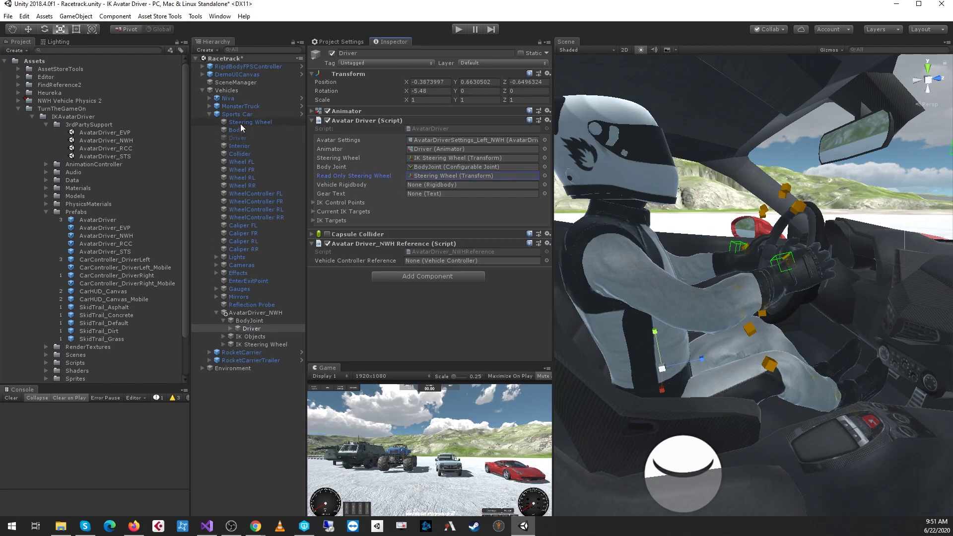
{"action": "left_click", "coordinate": [420, 176]}
{"action": "left_click_drag", "start_coordinate": [234, 114], "coordinate": [381, 184]}
{"action": "left_click", "coordinate": [419, 185]}
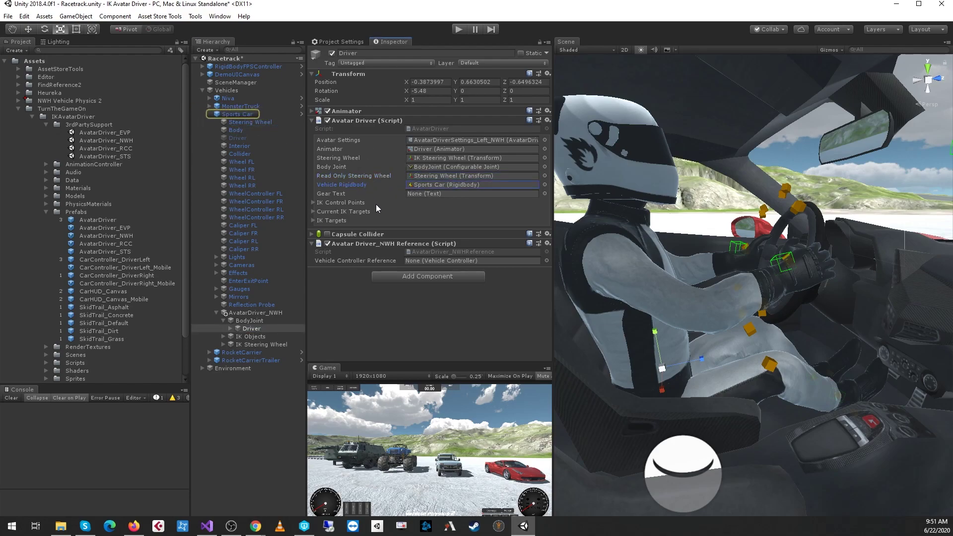
{"action": "left_click_drag", "start_coordinate": [238, 115], "coordinate": [442, 254]}
{"action": "left_click_drag", "start_coordinate": [237, 114], "coordinate": [428, 261]}
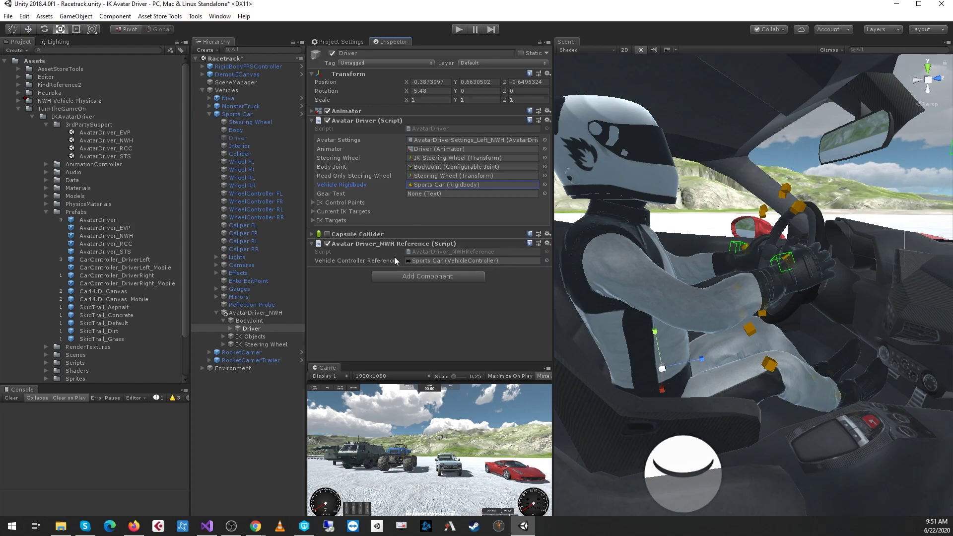
{"action": "left_click", "coordinate": [416, 260]}
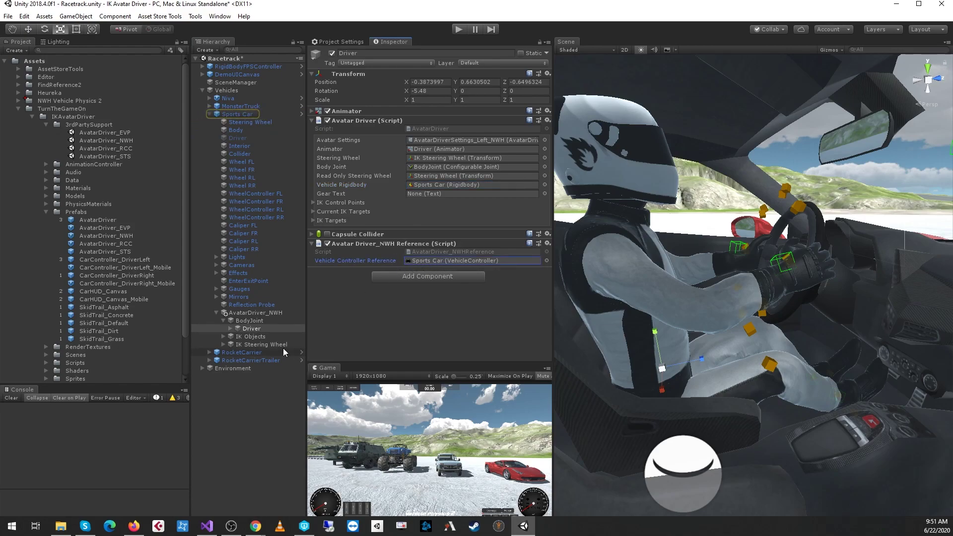
Parent IK Steering Wheel under the car's Steering Wheel and zero its position.
{"action": "left_click_drag", "start_coordinate": [249, 345], "coordinate": [271, 123]}
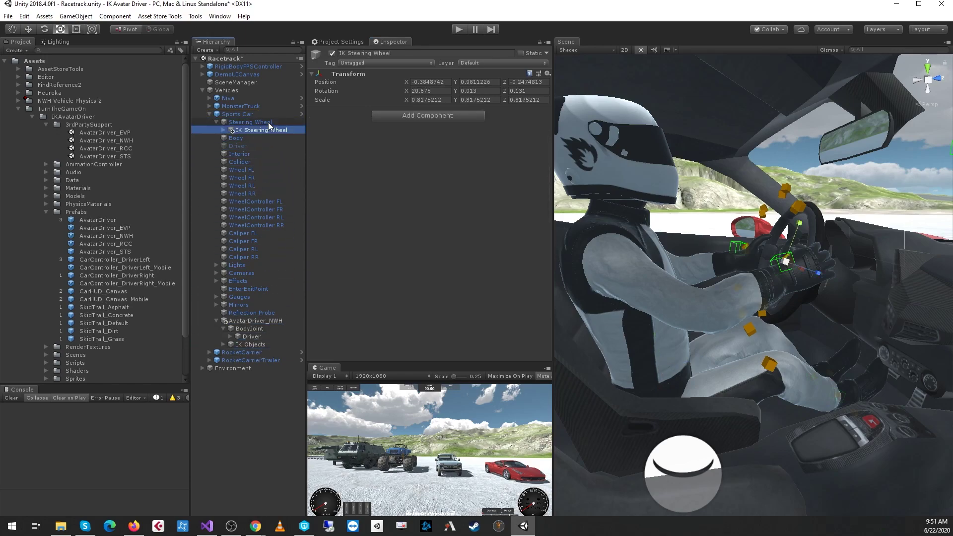
{"action": "left_click", "coordinate": [436, 83]}
{"action": "type", "text": "0"}
{"action": "key", "text": "Tab"}
{"action": "type", "text": "0"}
{"action": "left_click", "coordinate": [430, 84]}
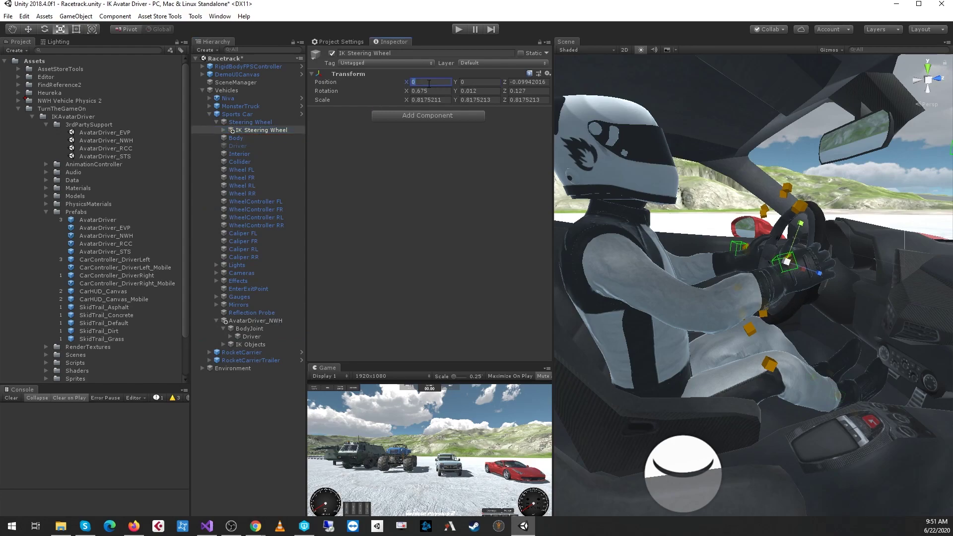
Set the IK Steering Wheel rotation to 0, 0, 0.
{"action": "left_click", "coordinate": [443, 92]}
{"action": "type", "text": "0"}
{"action": "key", "text": "Tab"}
{"action": "type", "text": "0"}
{"action": "key", "text": "Tab"}
{"action": "type", "text": "0"}
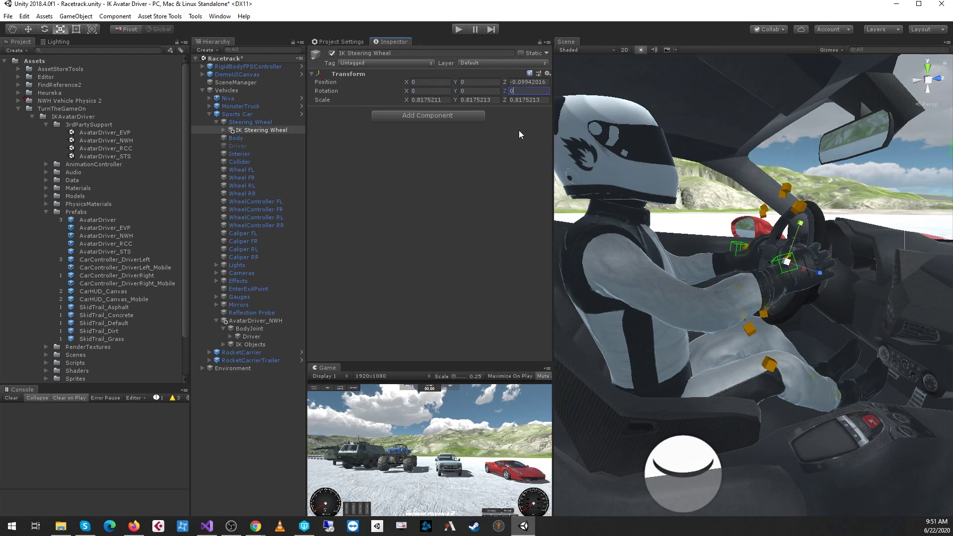
{"action": "left_click", "coordinate": [520, 130]}
Revert the wheel's scale back to 0.8175 and select its Steering Wheel Mesh child.
{"action": "mouse_move", "coordinate": [789, 263]}
{"action": "left_mouse_down"}
{"action": "mouse_move", "coordinate": [794, 258]}
{"action": "mouse_move", "coordinate": [782, 272]}
{"action": "left_mouse_up"}
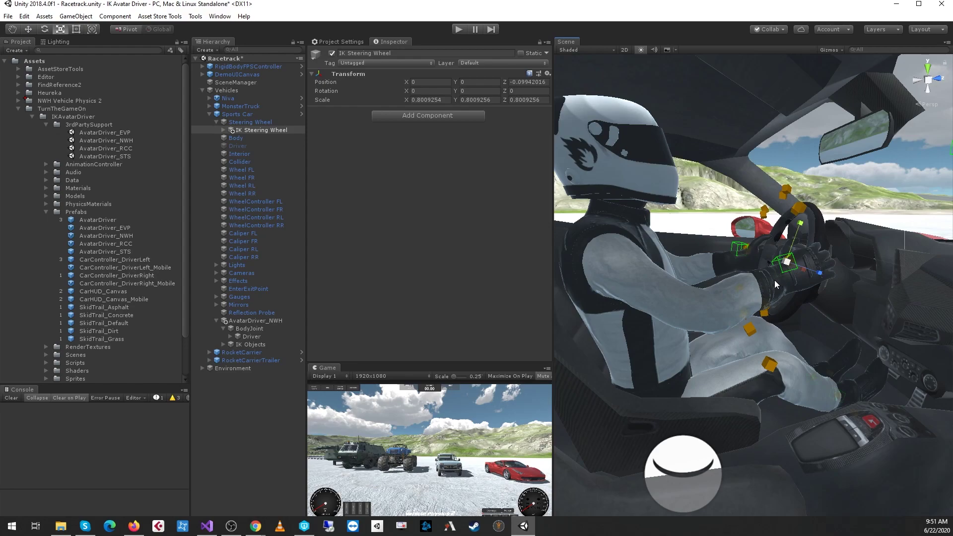
{"action": "key", "text": "ctrl+z"}
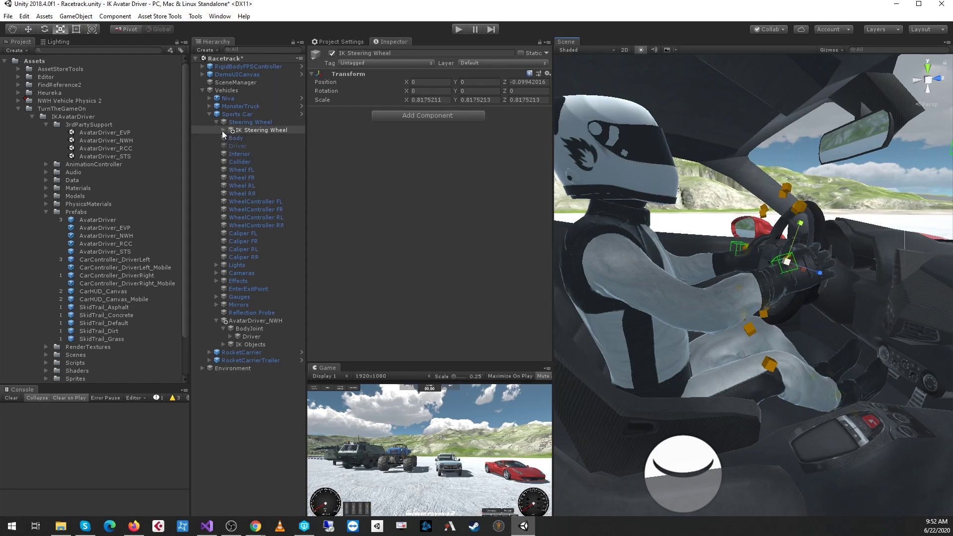
{"action": "left_click", "coordinate": [223, 130]}
{"action": "left_click", "coordinate": [268, 170]}
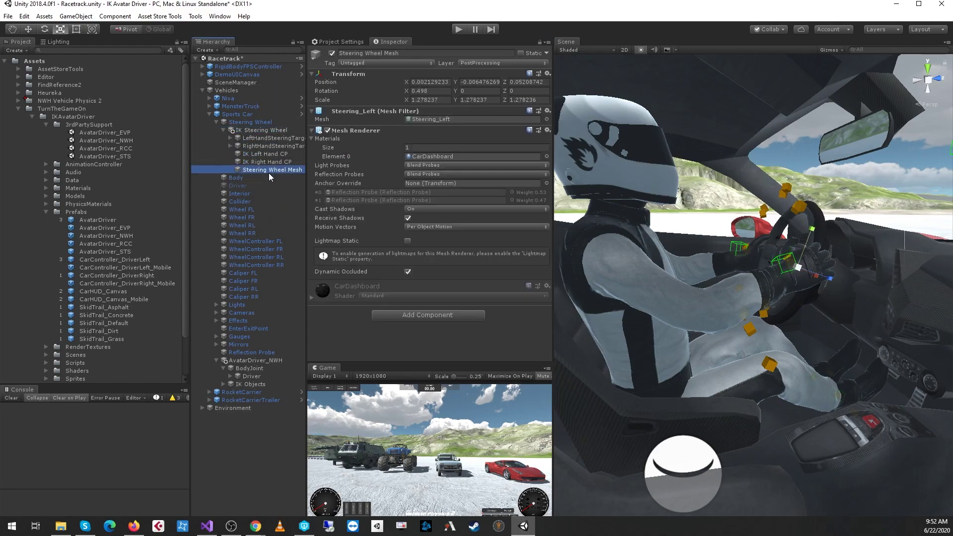
Add a Camera under AvatarDriver_NWH, align it with the scene view, and enable Maximize On Play.
{"action": "left_click", "coordinate": [332, 56]}
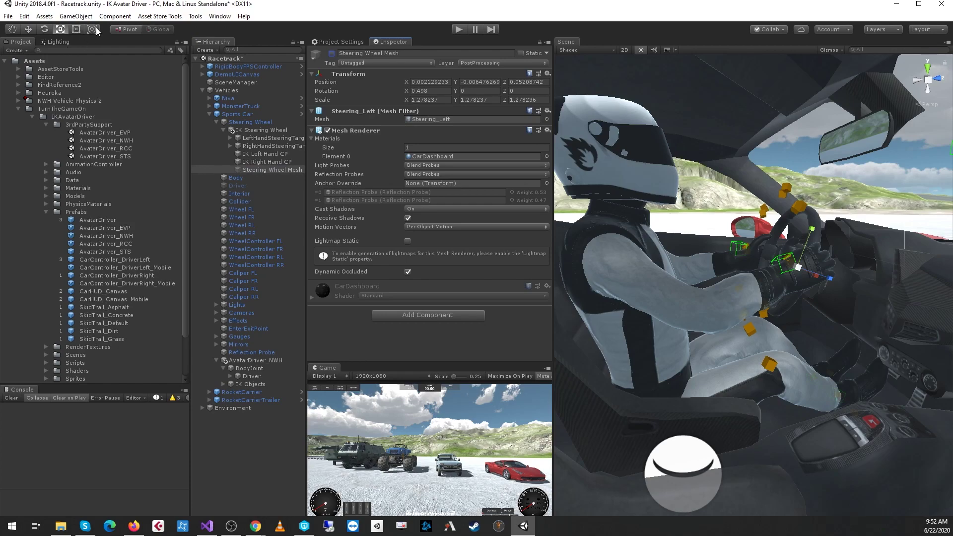
{"action": "right_click", "coordinate": [262, 363]}
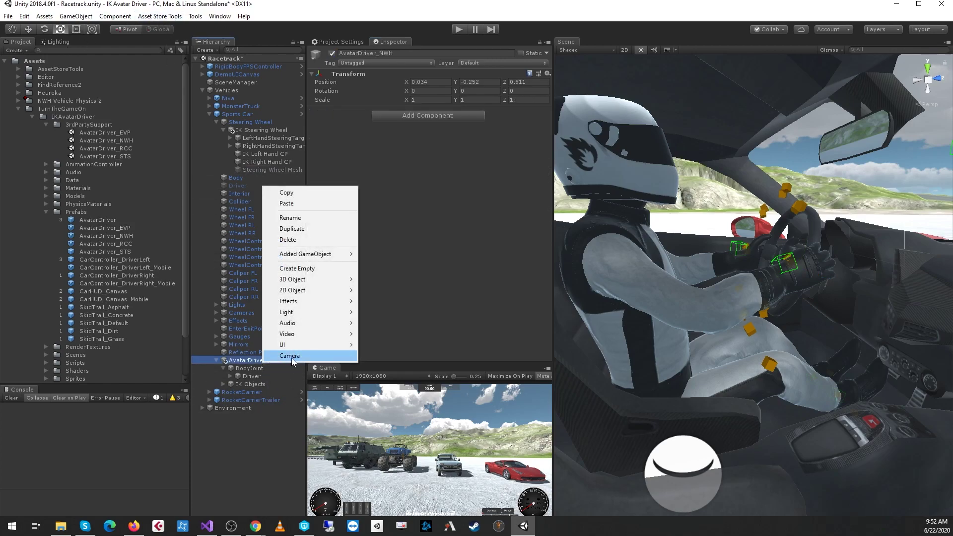
{"action": "left_click", "coordinate": [291, 357]}
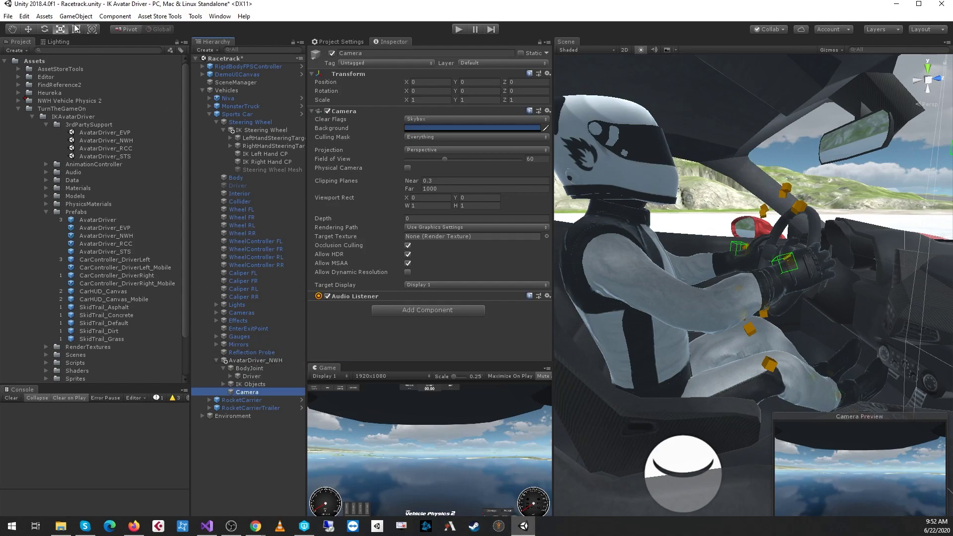
{"action": "left_click", "coordinate": [76, 16]}
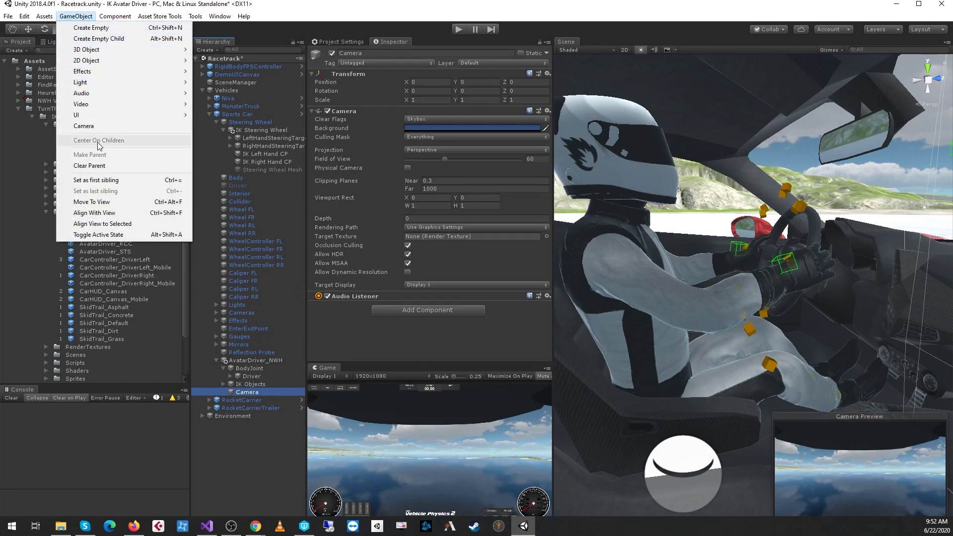
{"action": "left_click", "coordinate": [113, 218]}
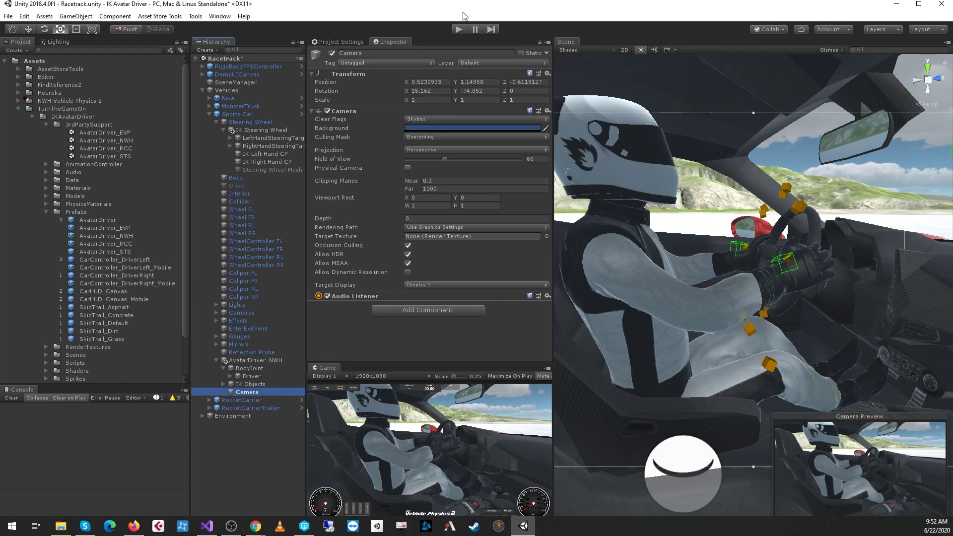
{"action": "left_click", "coordinate": [502, 377]}
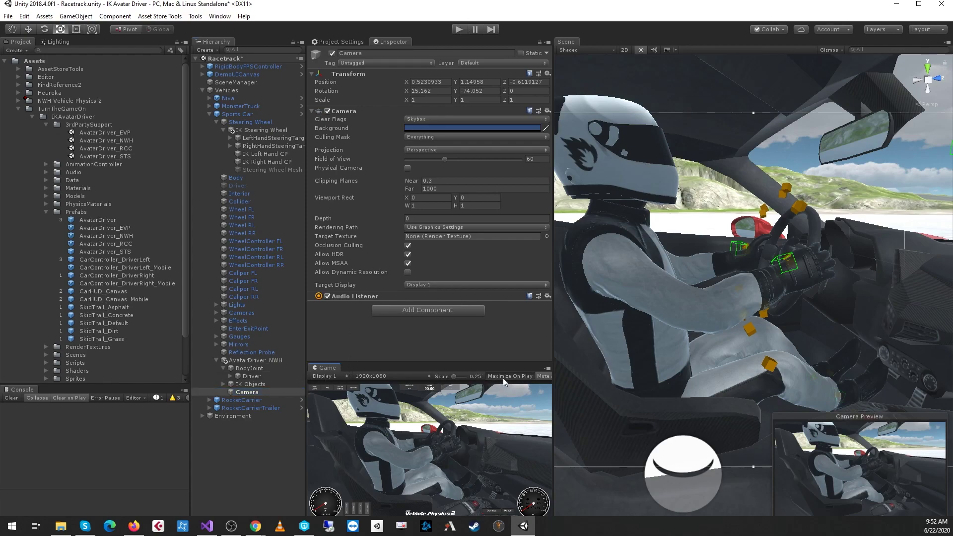
Start Play mode, turn toward the red sports car and enter it with V.
{"action": "left_click", "coordinate": [459, 29]}
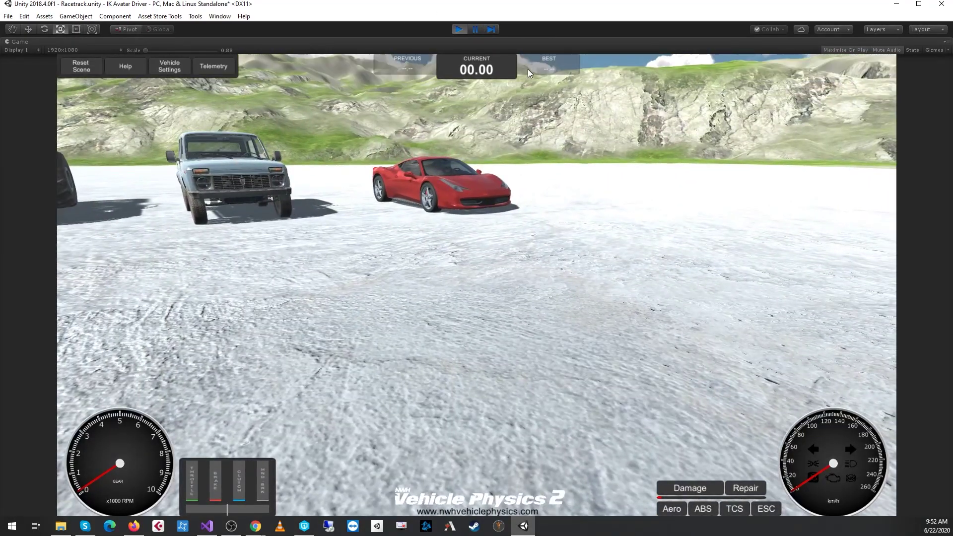
{"action": "left_click_drag", "start_coordinate": [528, 70], "coordinate": [37, 97]}
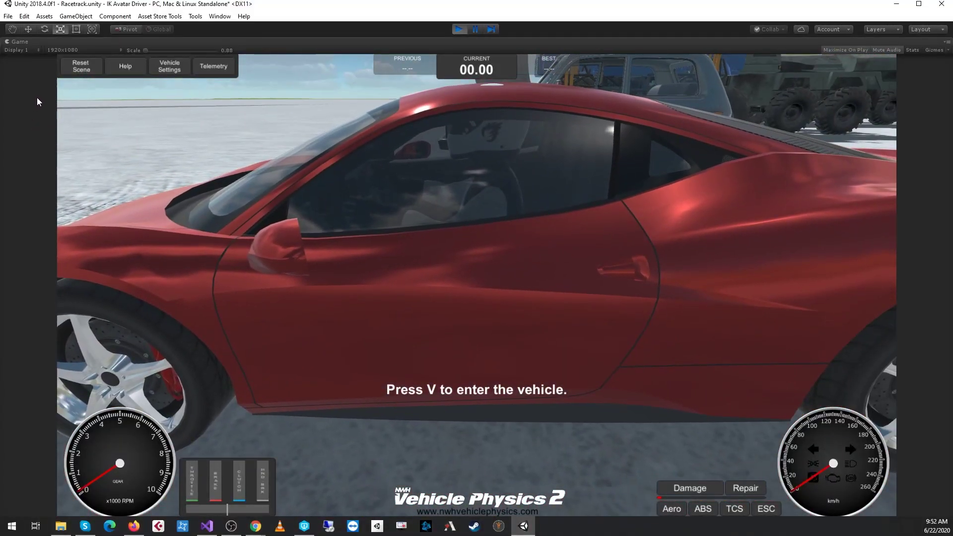
{"action": "key", "text": "v"}
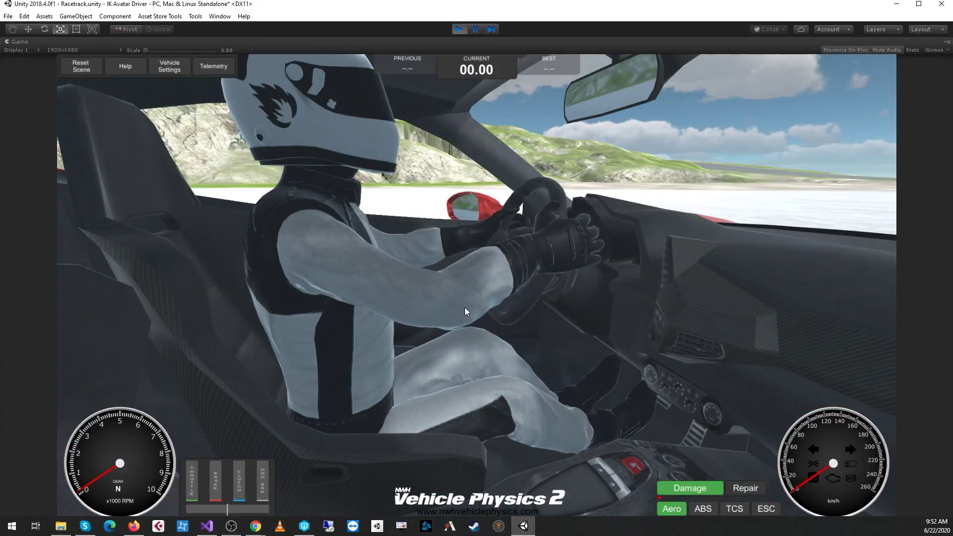
Steer left and right with A/D and the arrow keys, watching the driver's hands turn the wheel.
{"action": "key", "text": "a"}
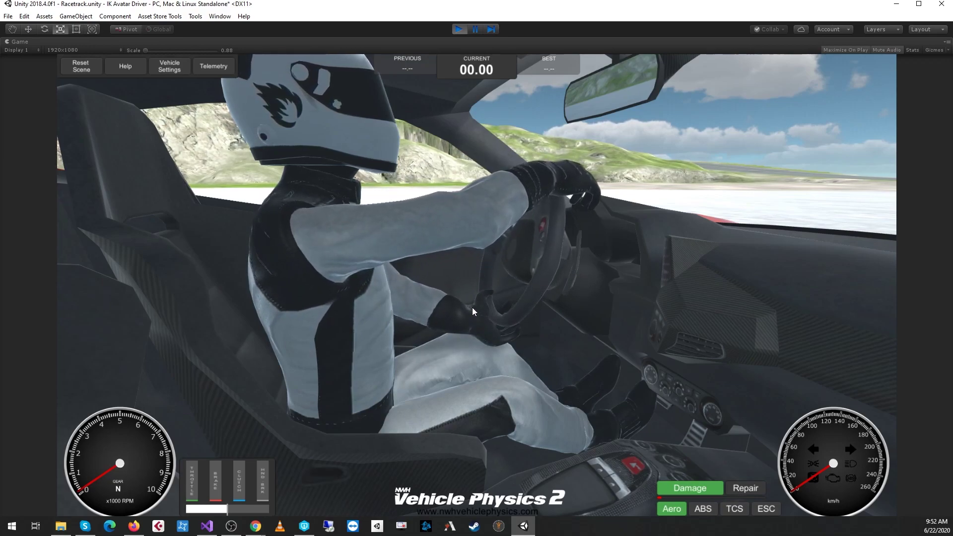
{"action": "key", "text": "d"}
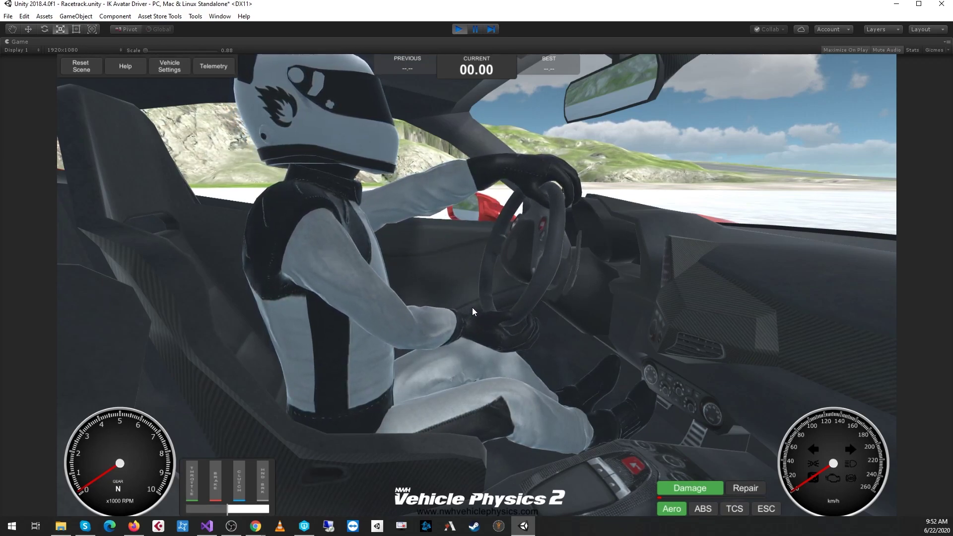
{"action": "key", "text": "a"}
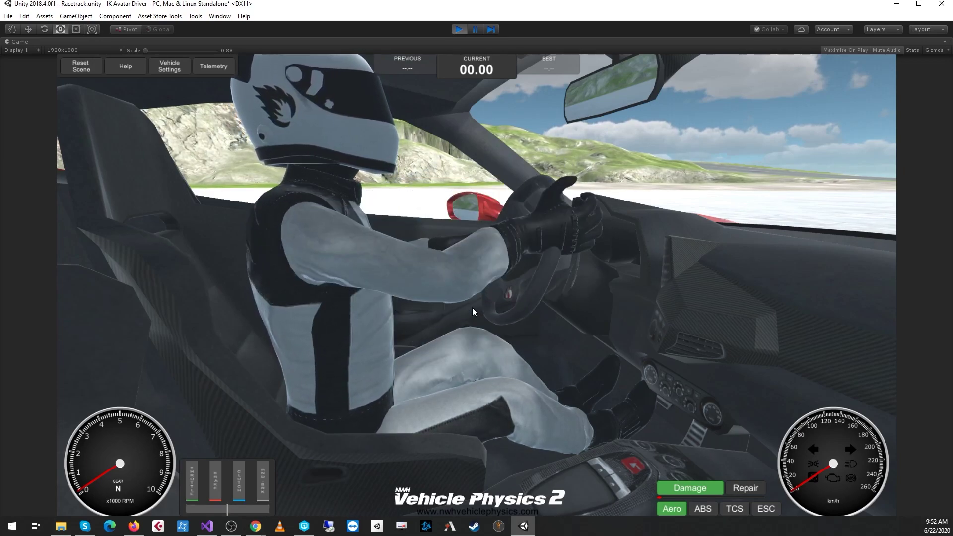
{"action": "key", "text": "a"}
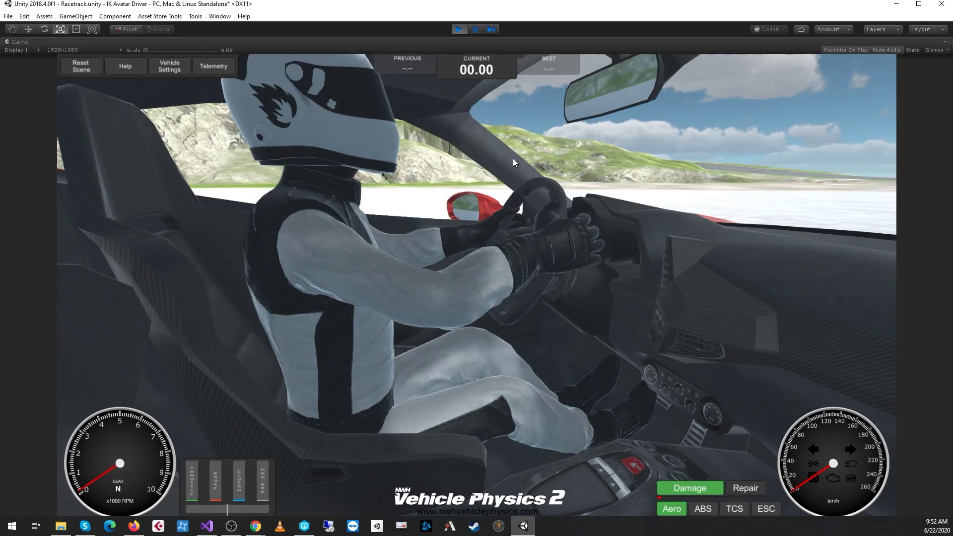
{"action": "key", "text": "Right"}
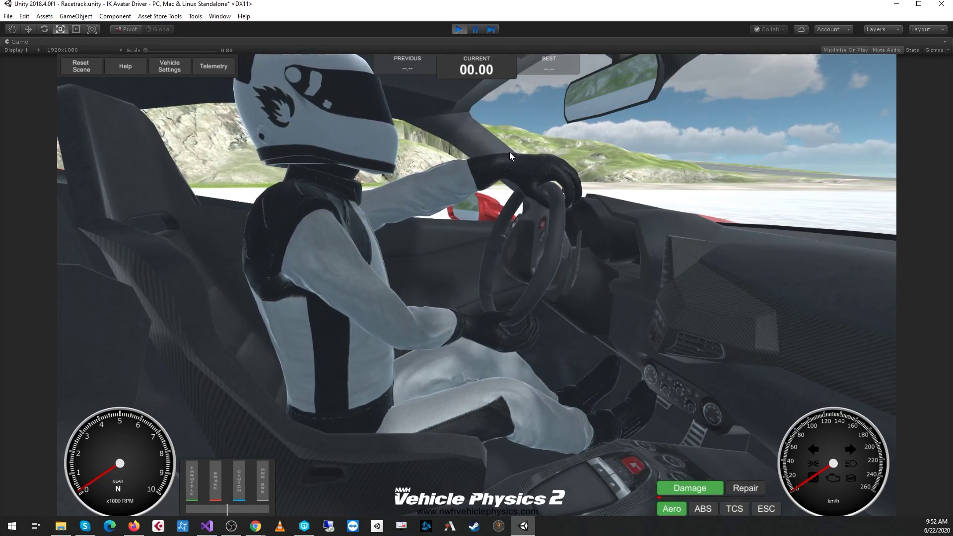
{"action": "key", "text": "Left"}
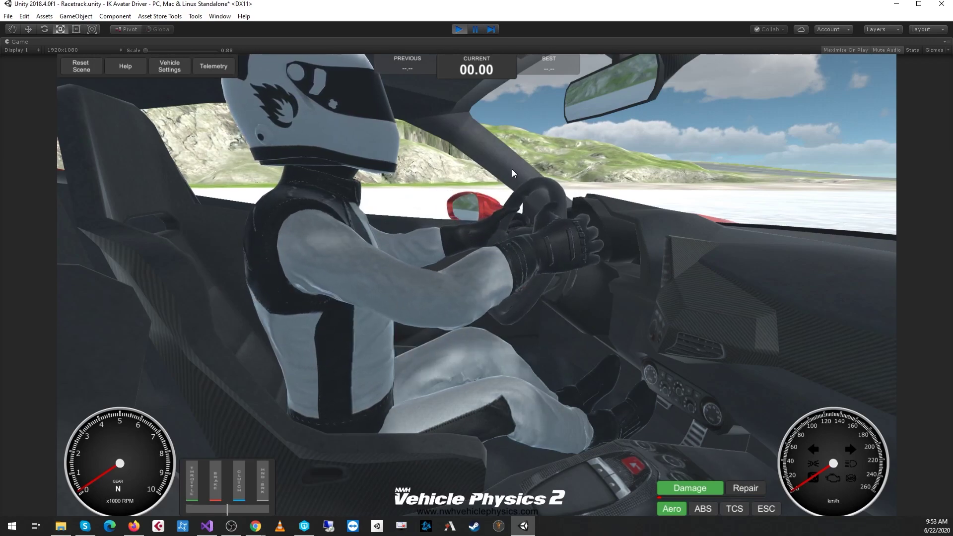
Drive down the track using Up/Down for throttle and brake and Left/Right to steer.
{"action": "key", "text": "Up"}
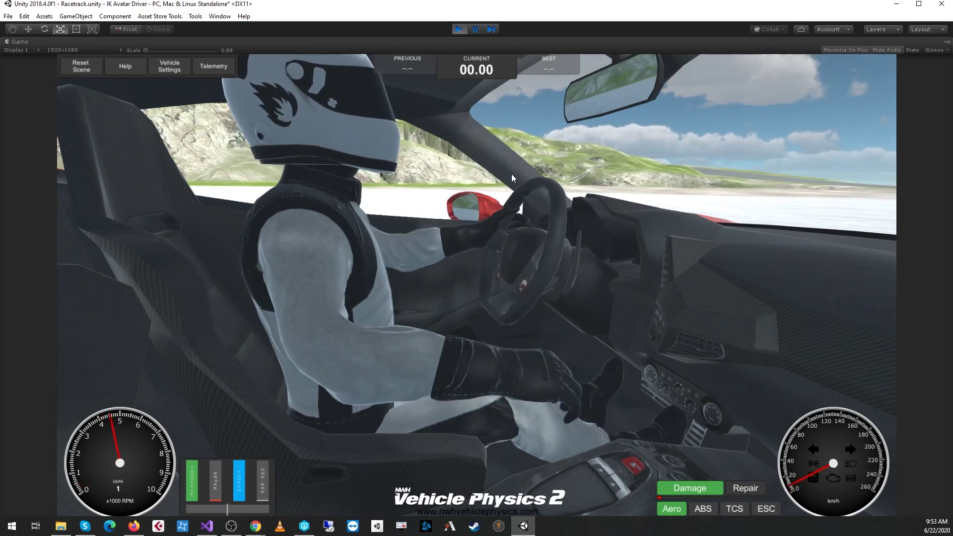
{"action": "key", "text": "Right"}
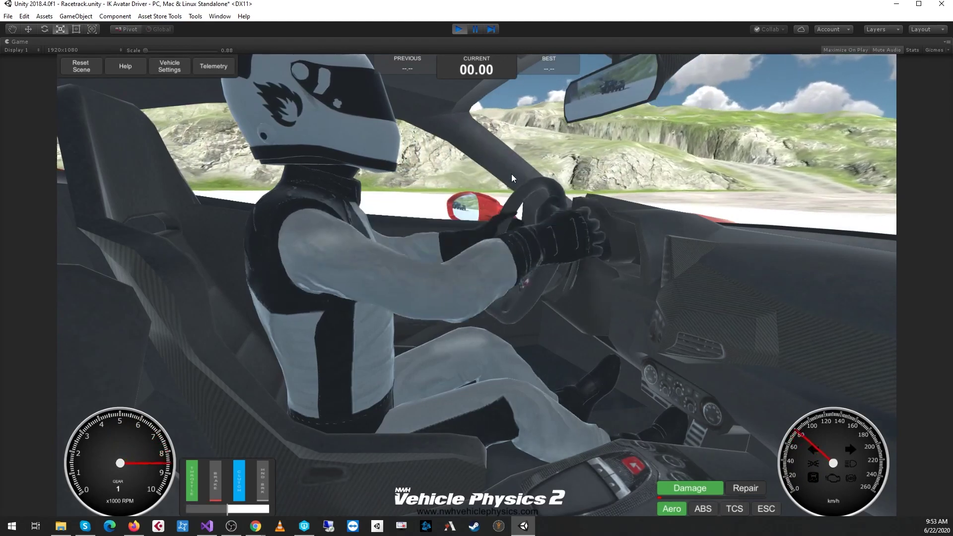
{"action": "key", "text": "Down"}
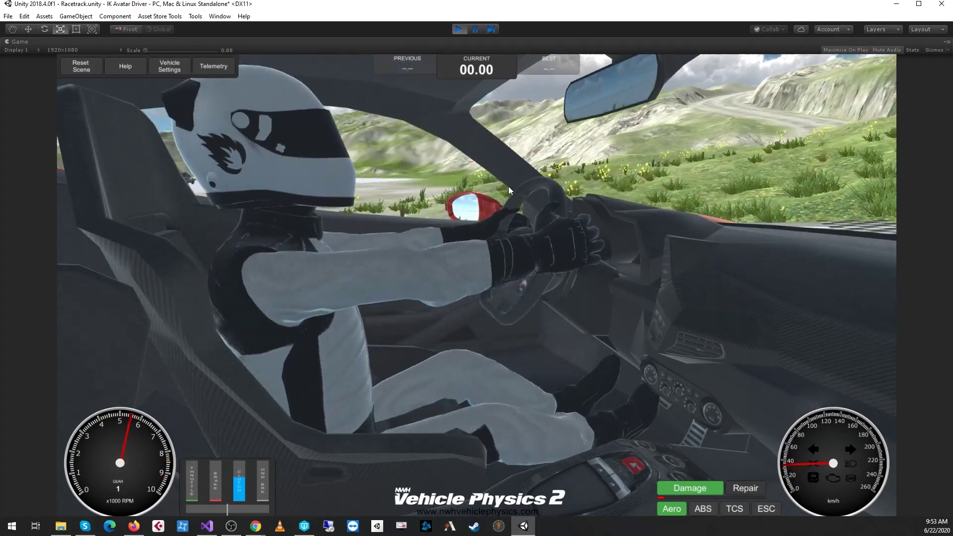
{"action": "key", "text": "Up"}
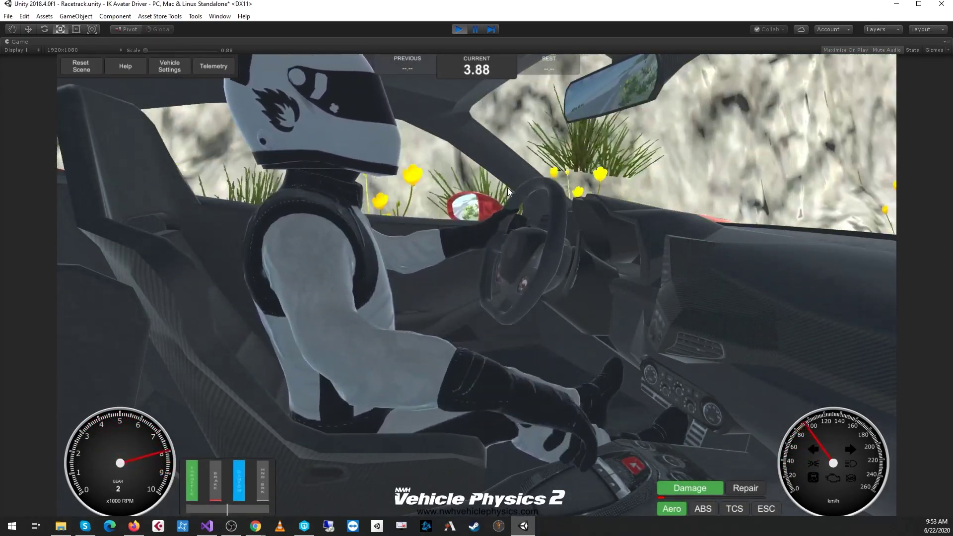
{"action": "key", "text": "Down"}
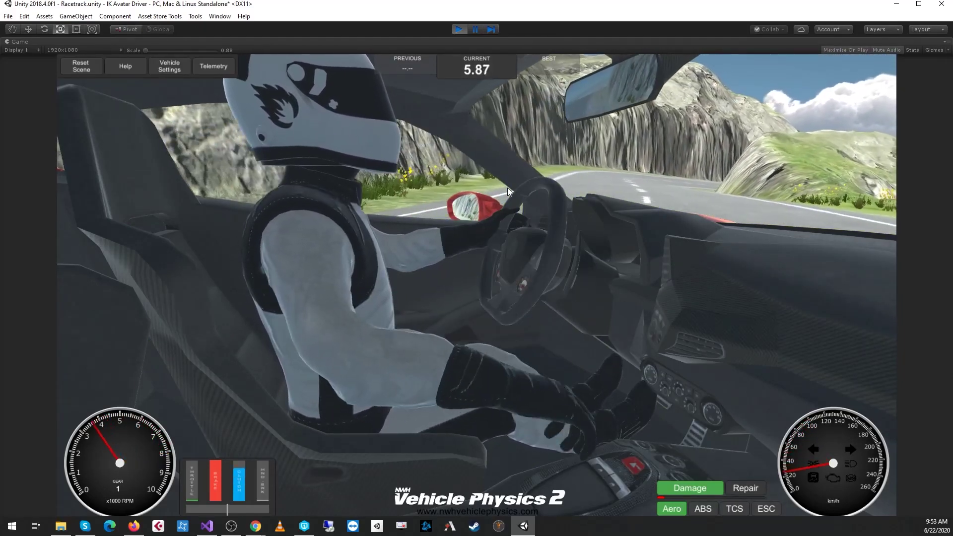
{"action": "key", "text": "Up"}
{"action": "key", "text": "Left"}
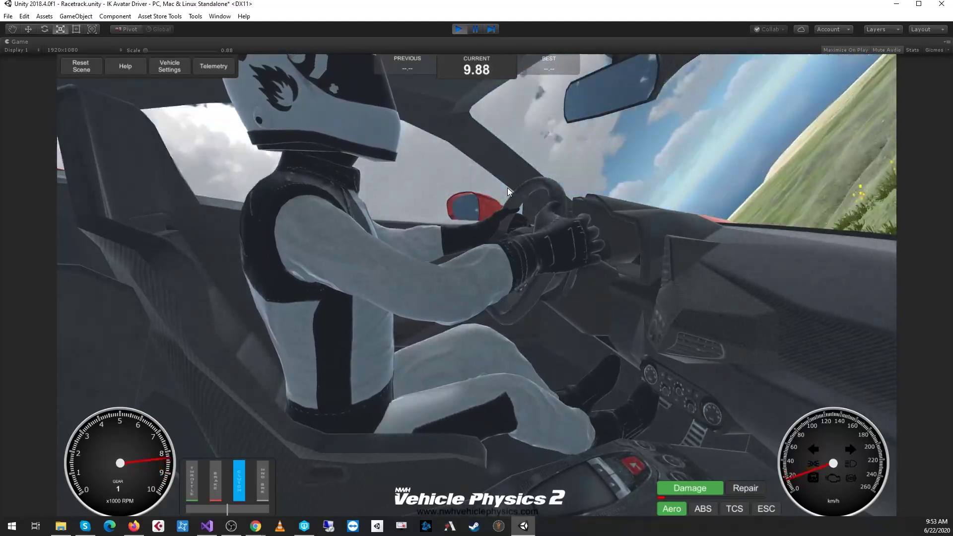
{"action": "key", "text": "Down"}
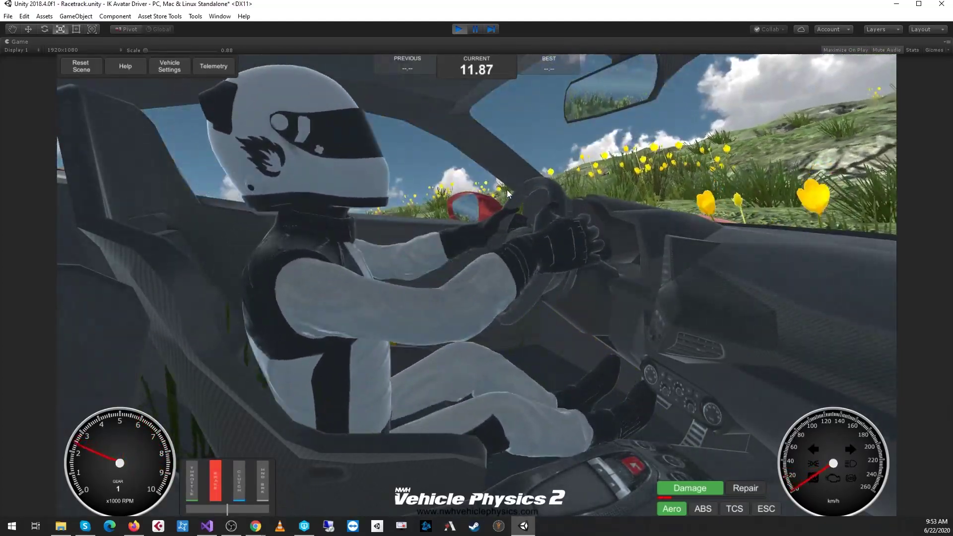
{"action": "key", "text": "Up"}
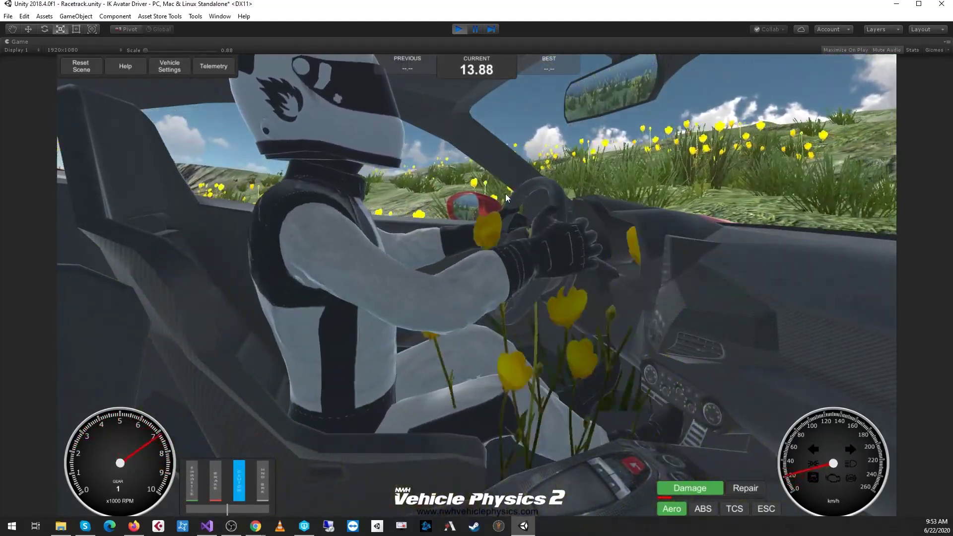
{"action": "key", "text": "Left"}
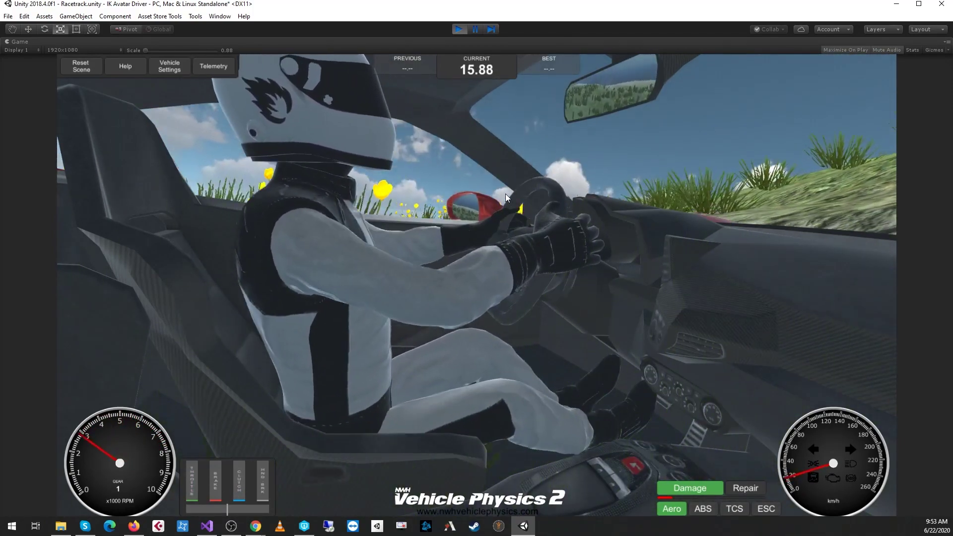